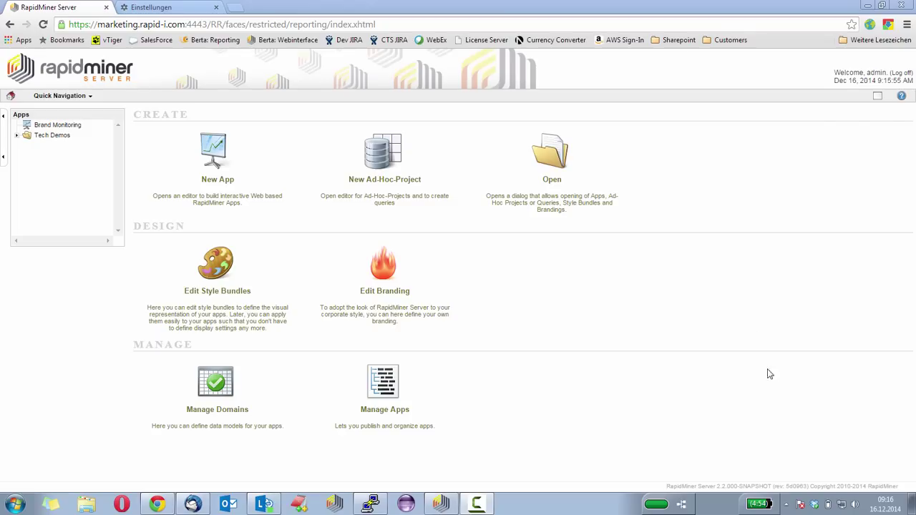
Open the Brand Monitoring app from the Apps list.
left_click(97, 98)
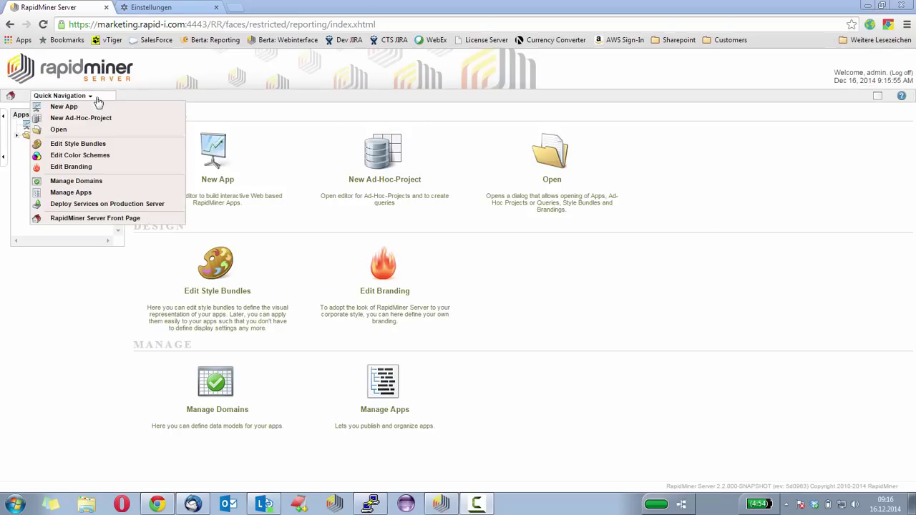
left_click(69, 344)
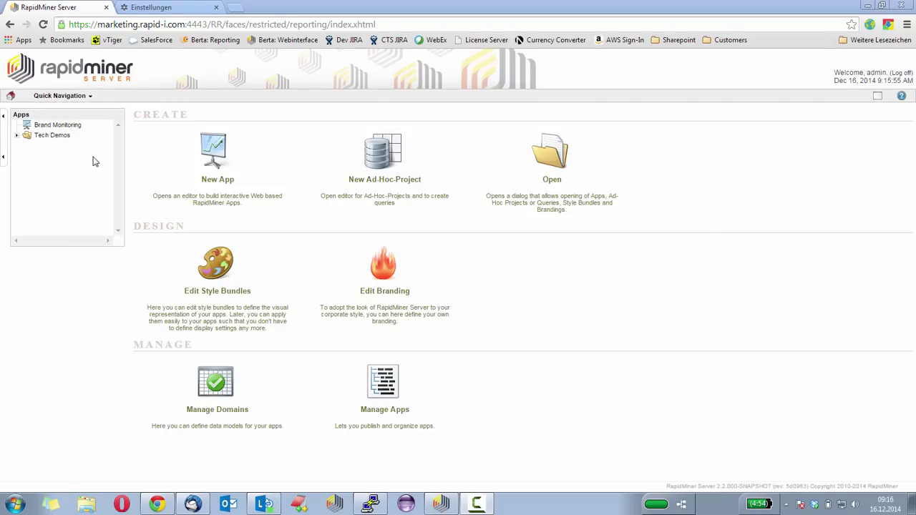
left_click(63, 129)
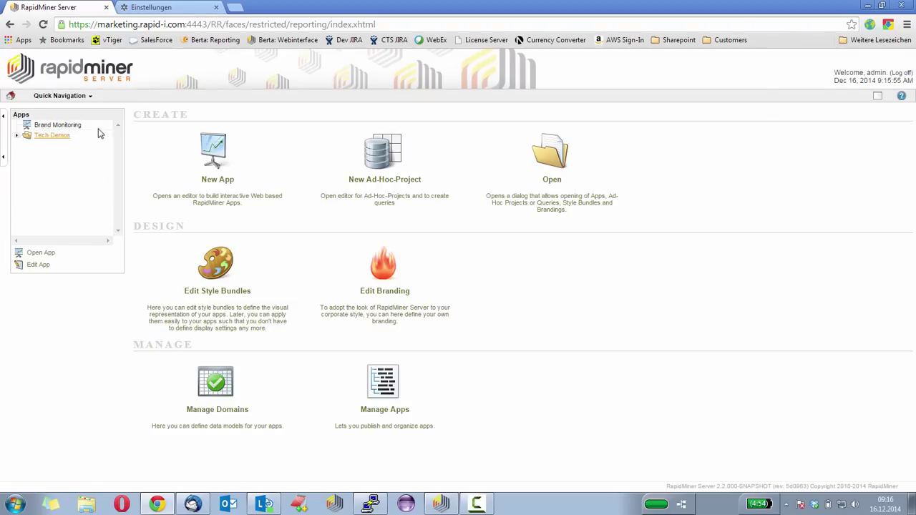
left_click(41, 255)
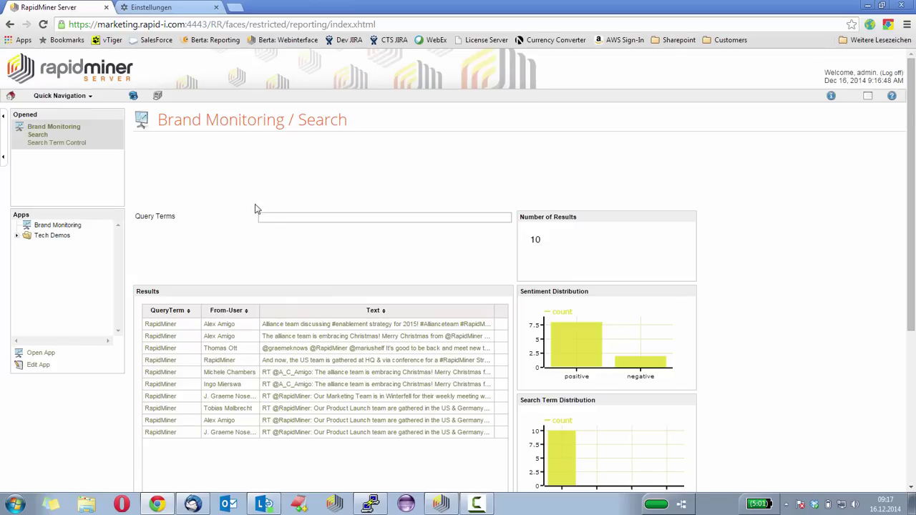
Search the Brand Monitoring app for the query terms "RapidMiner 6".
left_click(281, 217)
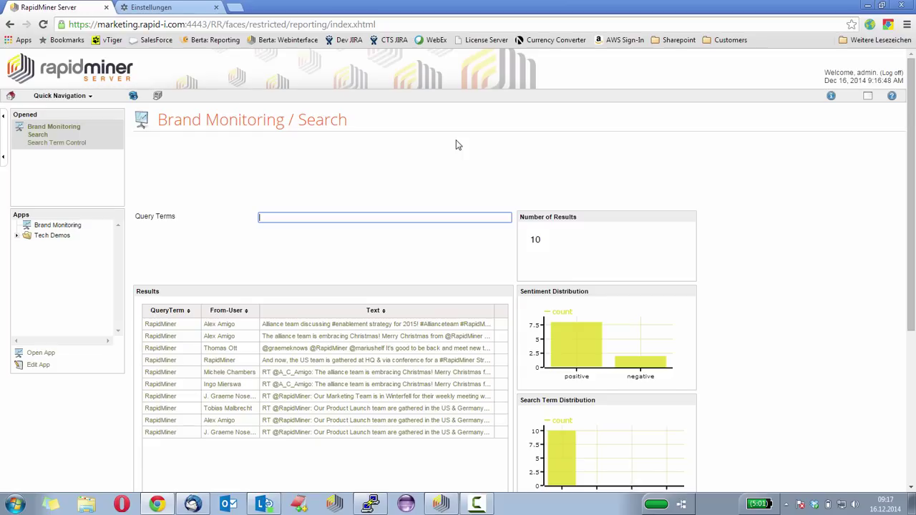
type("Rapid")
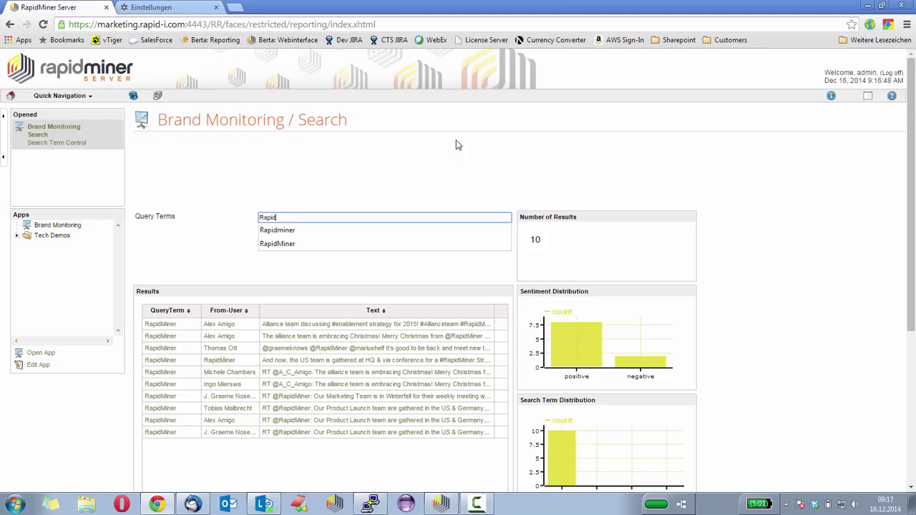
type("Miner 6")
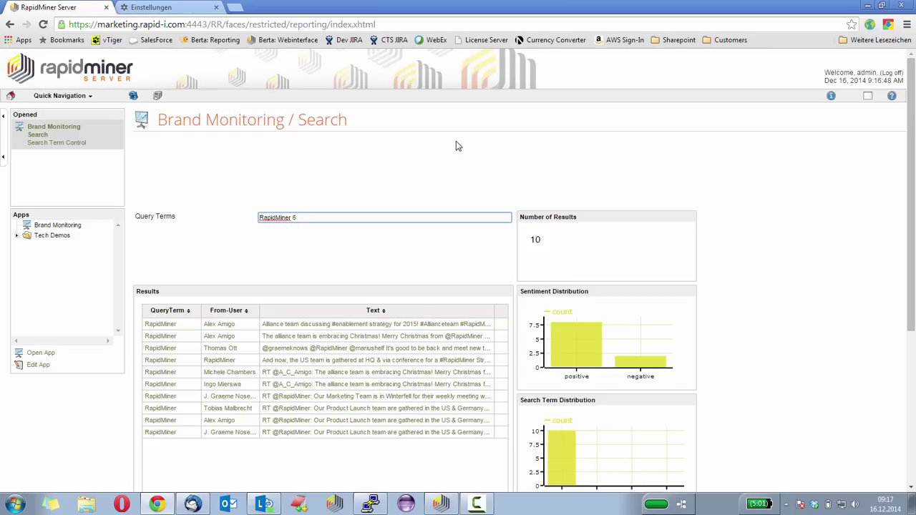
left_click(444, 245)
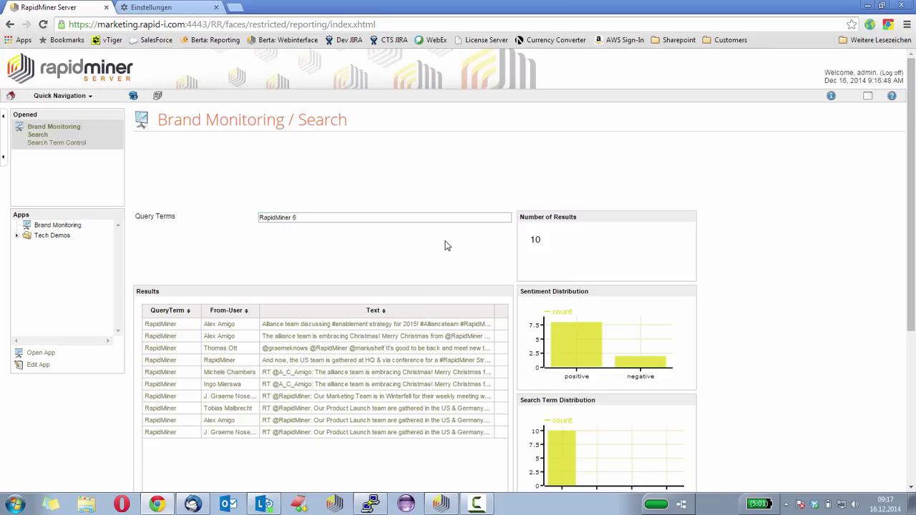
left_click(316, 217)
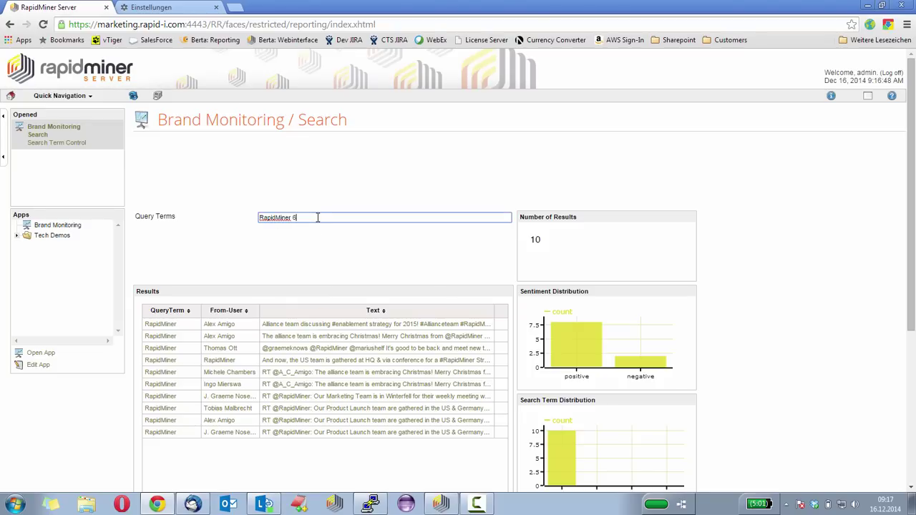
left_click(312, 254)
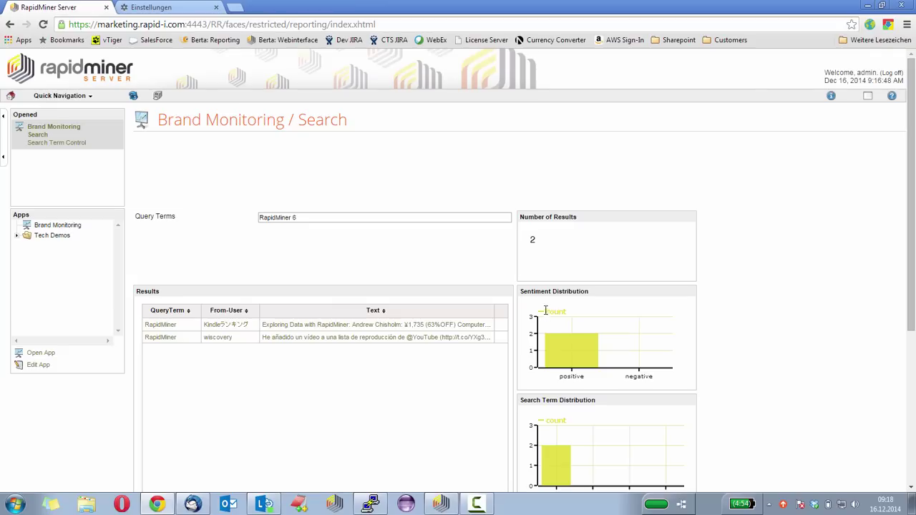
Set the start date of the time limit for sentiment to 12/1/14.
mouse_move(558, 347)
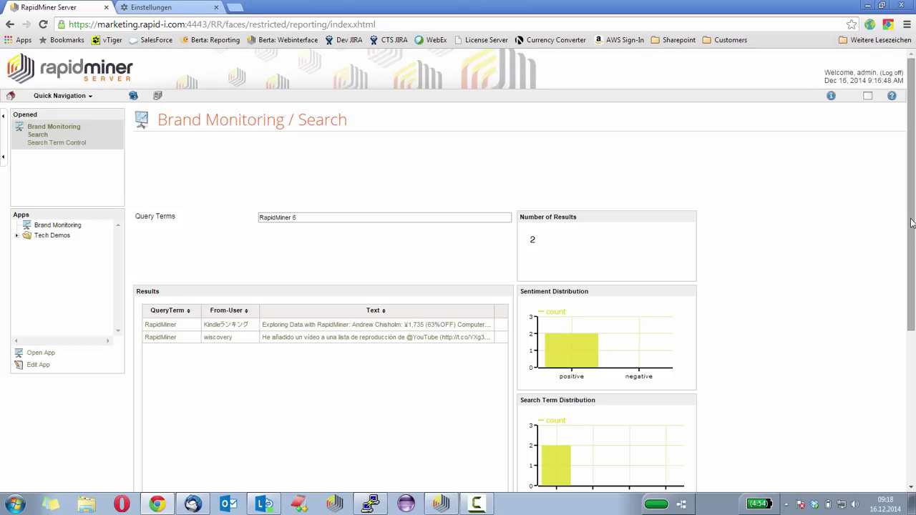
left_click_drag(911, 223, 893, 263)
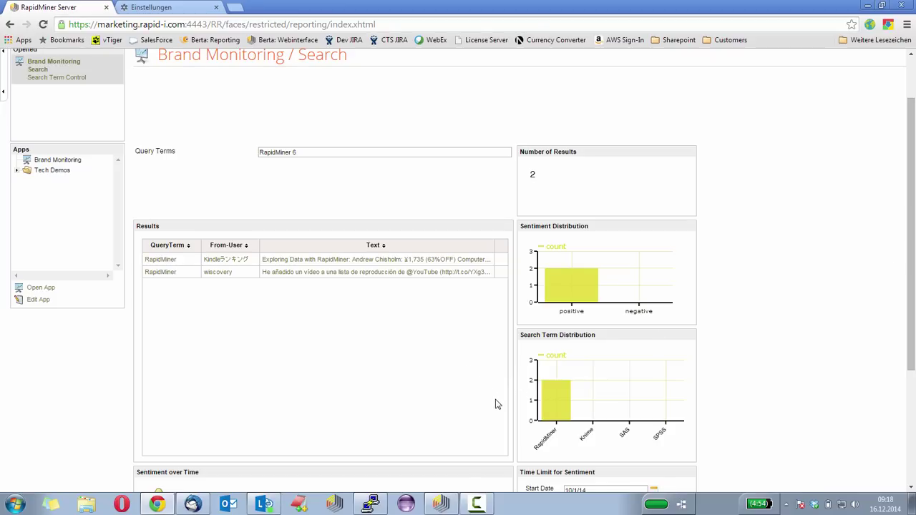
mouse_move(556, 411)
left_click_drag(915, 242, 899, 356)
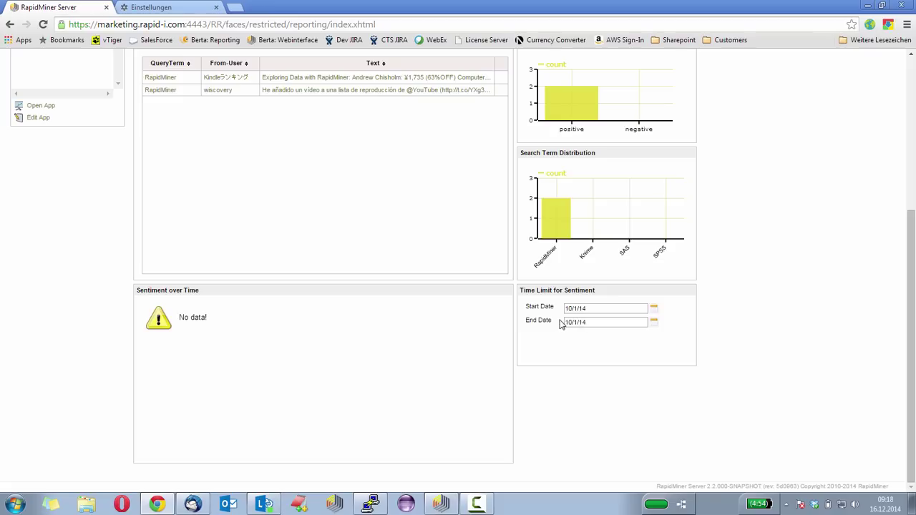
left_click(654, 309)
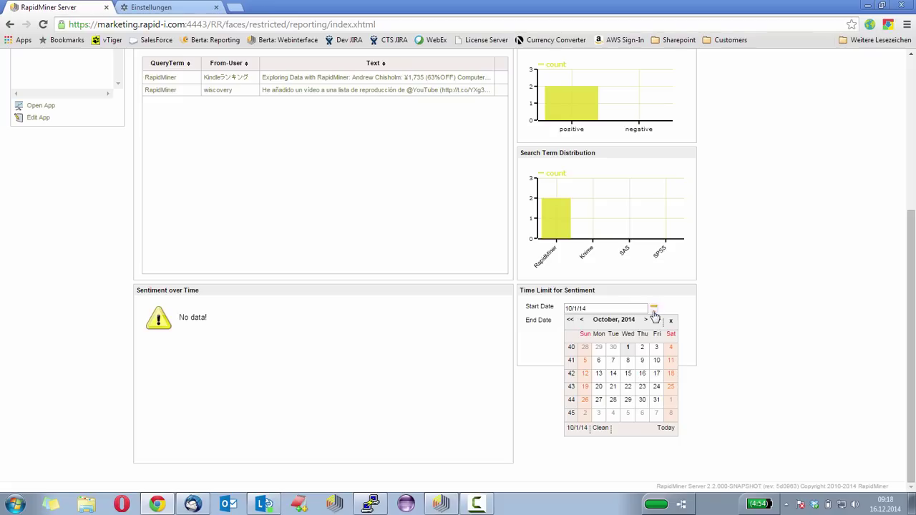
left_click(646, 321)
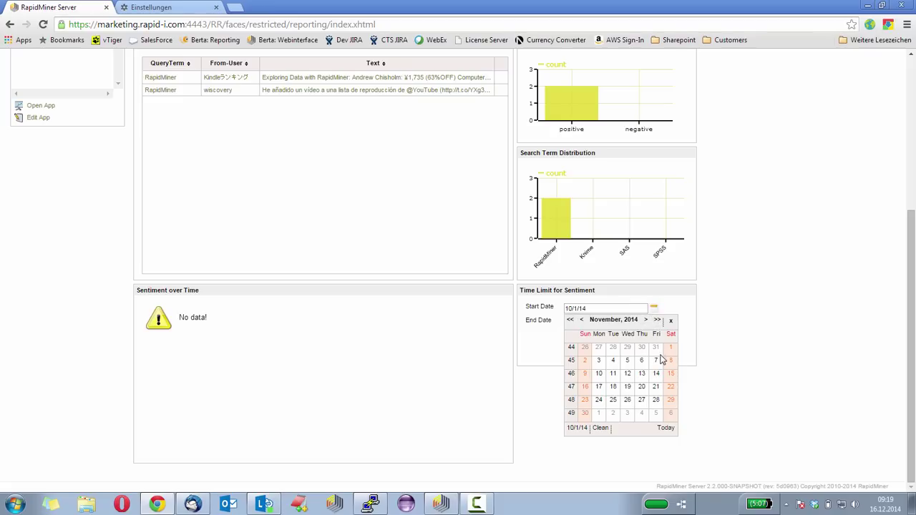
left_click(647, 321)
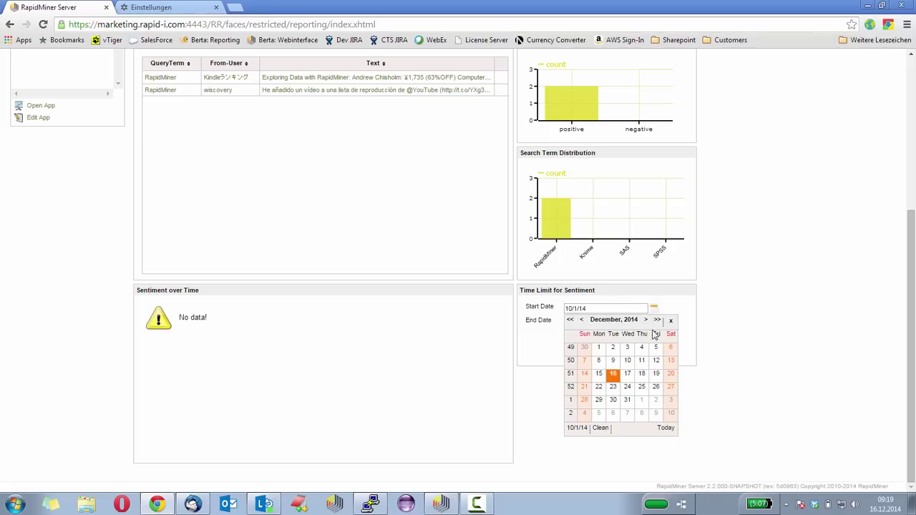
left_click(599, 348)
Try to choose December 31, 2014 as the end date of the sentiment time limit.
left_click(653, 323)
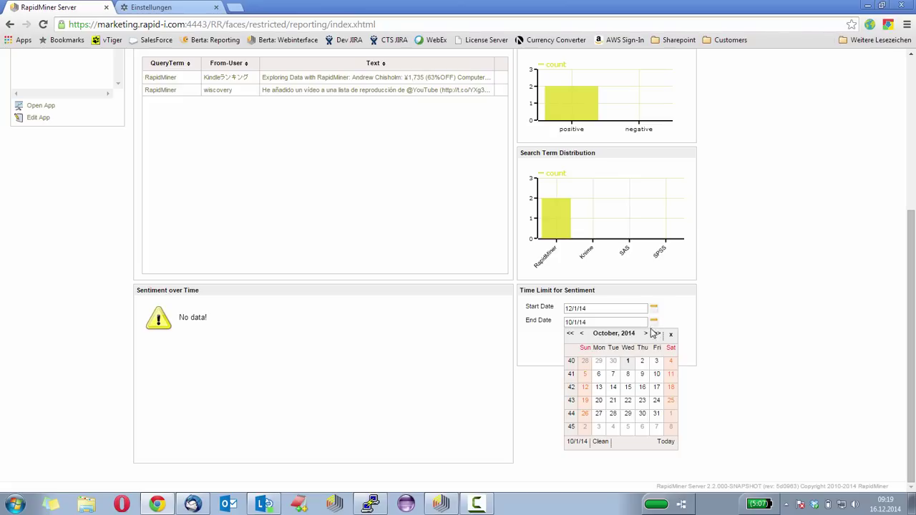
left_click(648, 334)
left_click(647, 334)
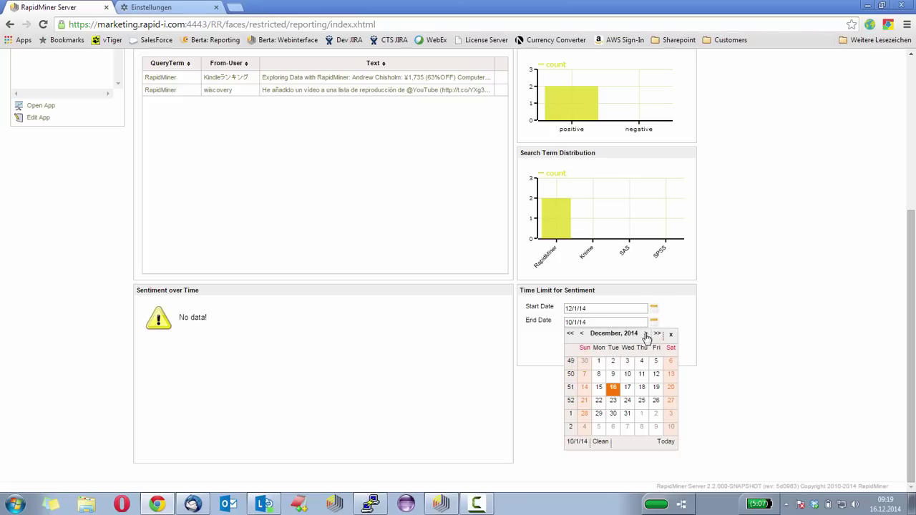
left_click(628, 414)
Set the end date of the time limit for sentiment to 12/31/14.
left_click(653, 340)
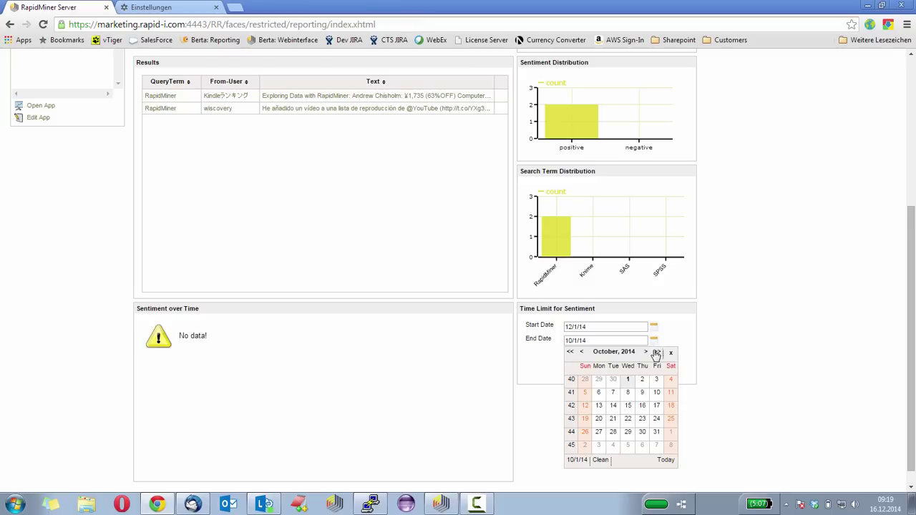
left_click(648, 352)
left_click(648, 352)
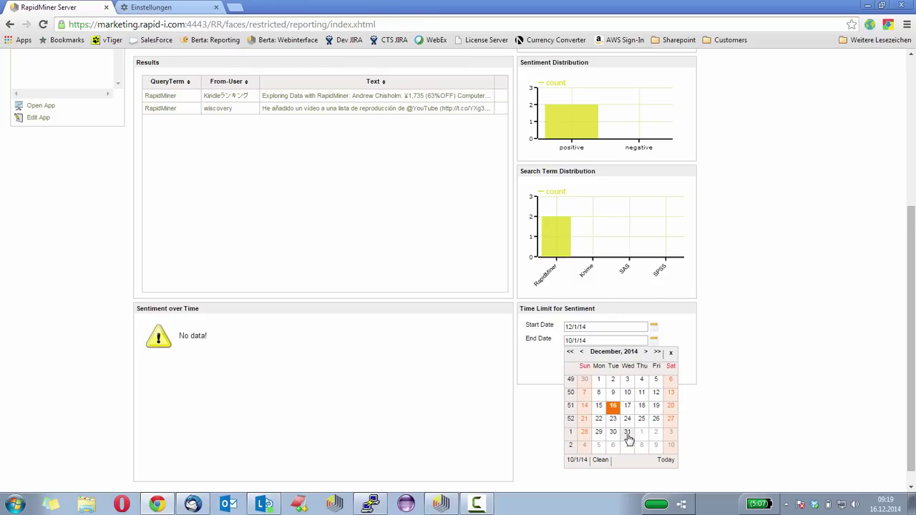
left_click(627, 431)
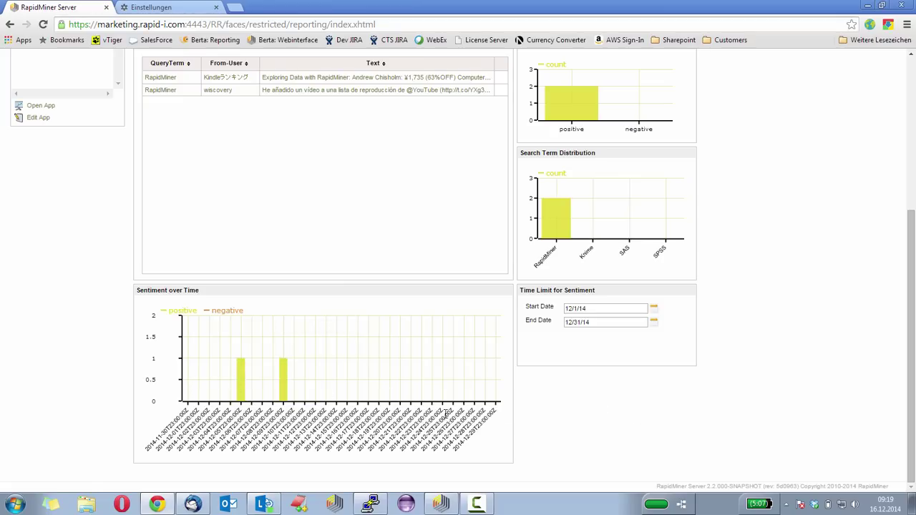
mouse_move(240, 380)
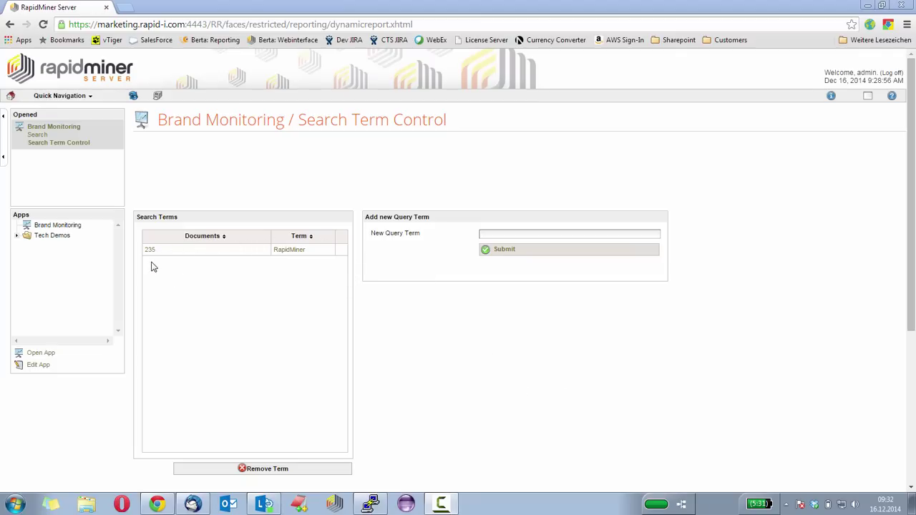
Add "Modeller" as a new query term in Search Term Control and submit it.
left_click(481, 234)
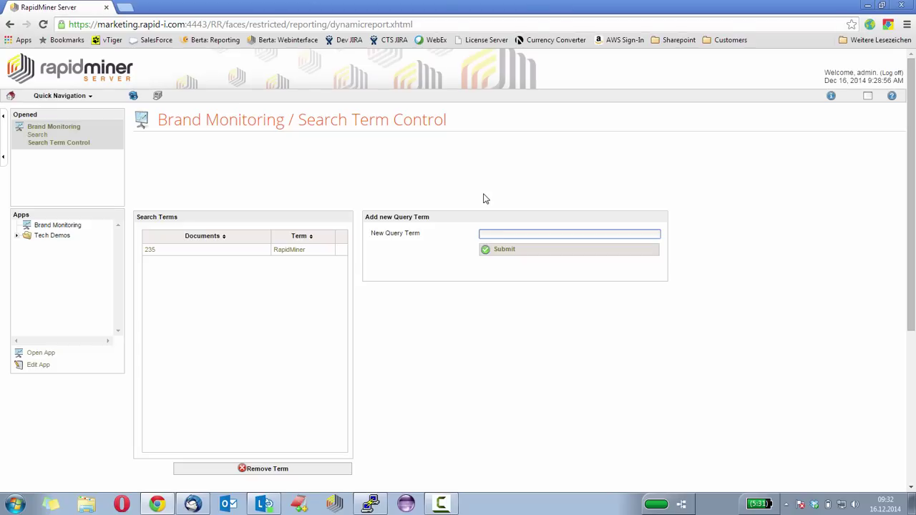
type("M")
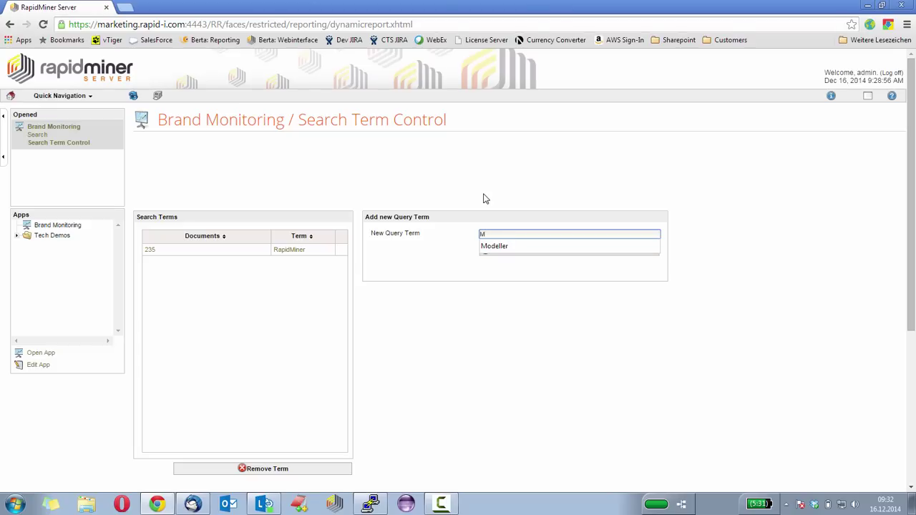
key("Down")
key("Return")
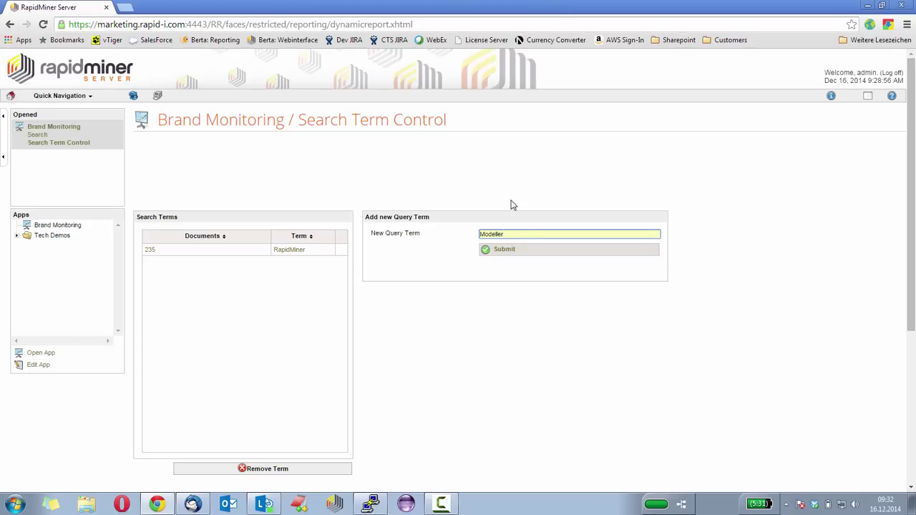
left_click(505, 251)
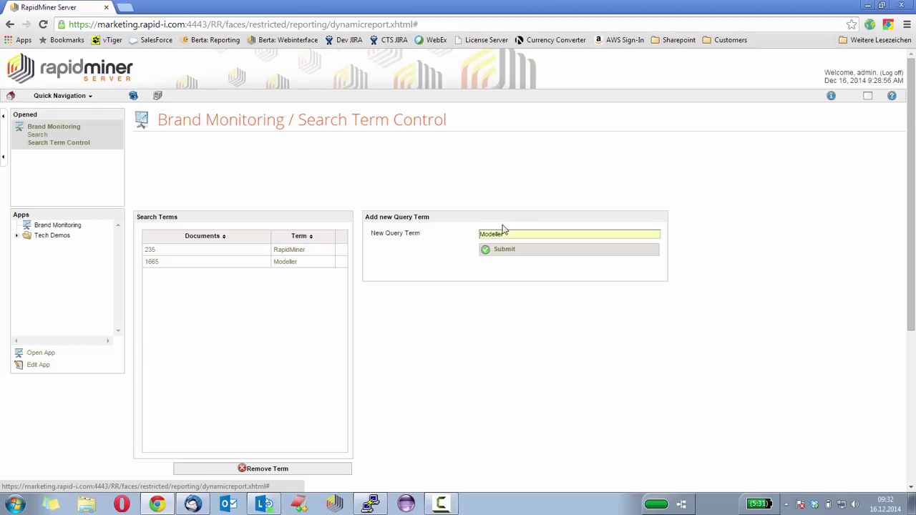
Remove the Modeller term from the list of search terms.
left_click(285, 264)
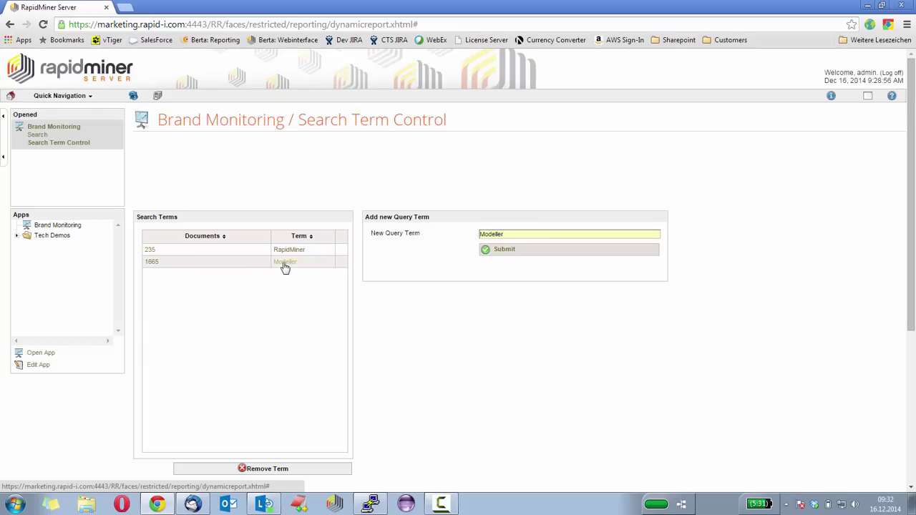
left_click(254, 473)
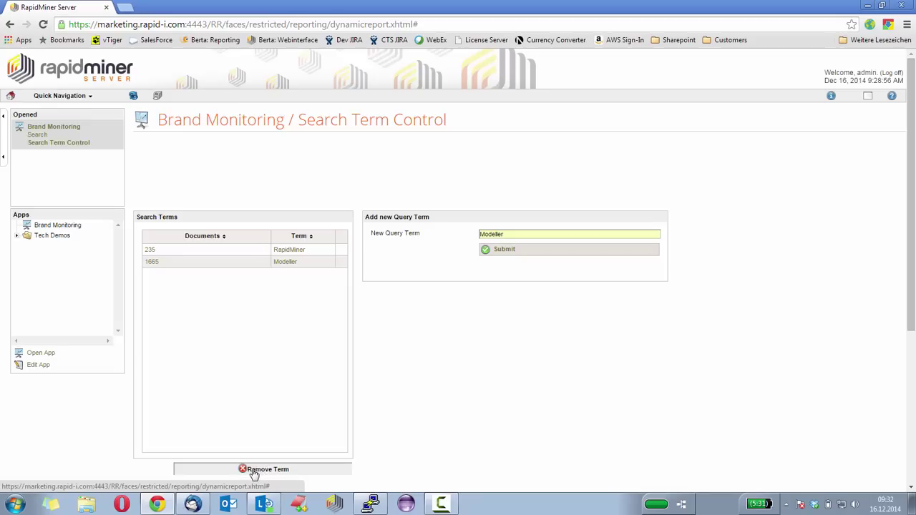